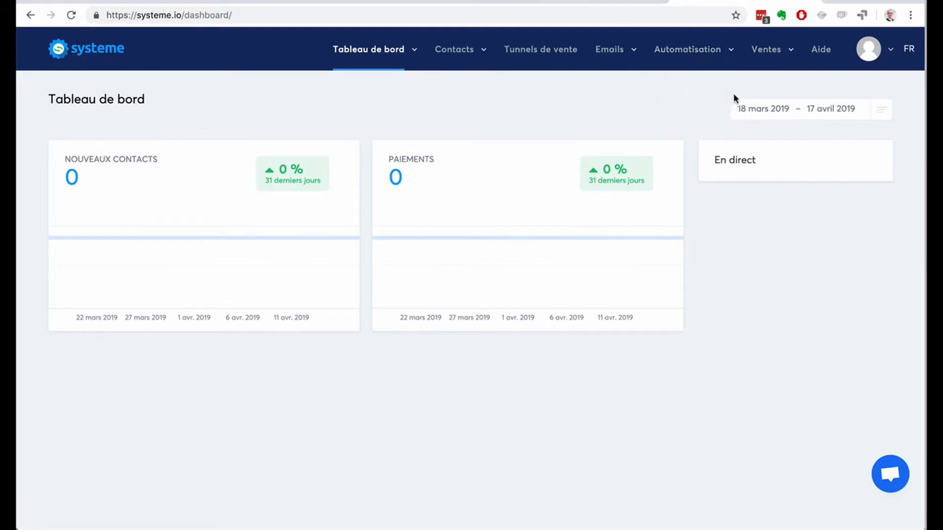
# Create and save a new course named "Formation guitare" in the Mes formations section.
pyautogui.moveTo(762, 54)
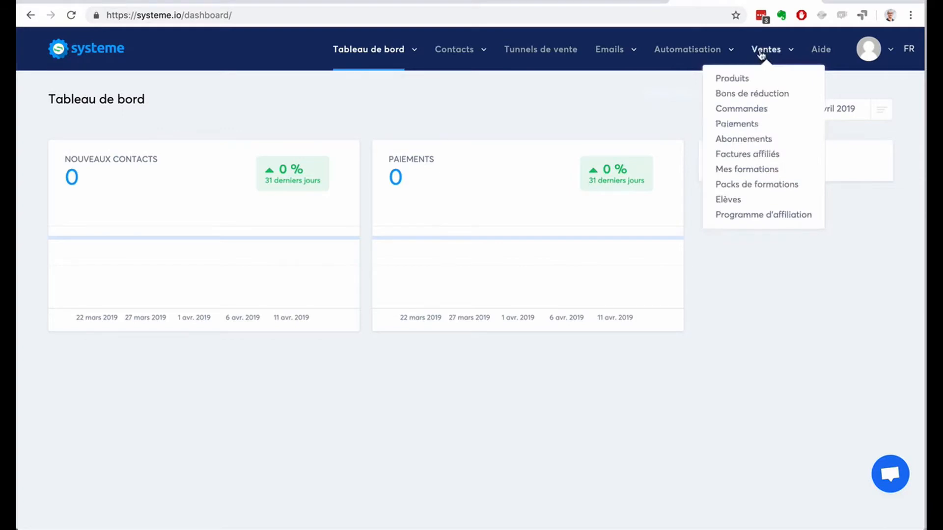
pyautogui.click(745, 172)
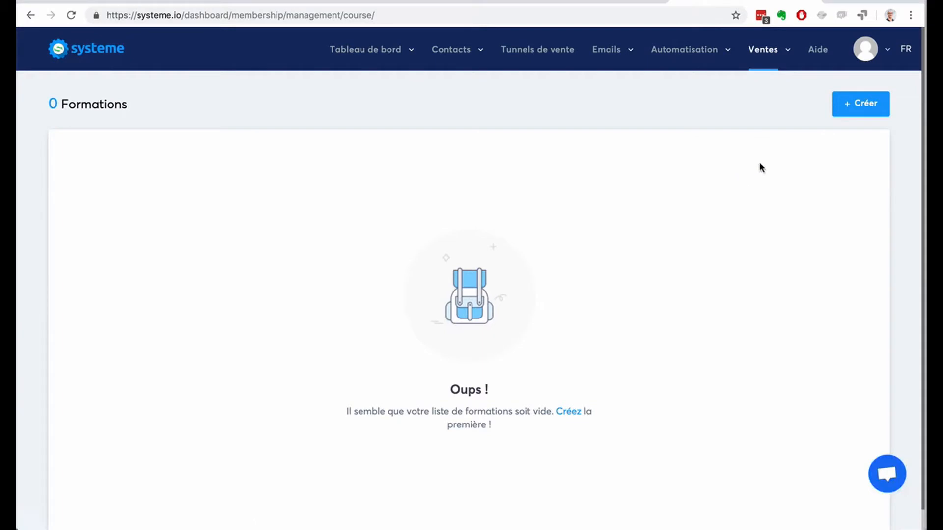
pyautogui.moveTo(769, 57)
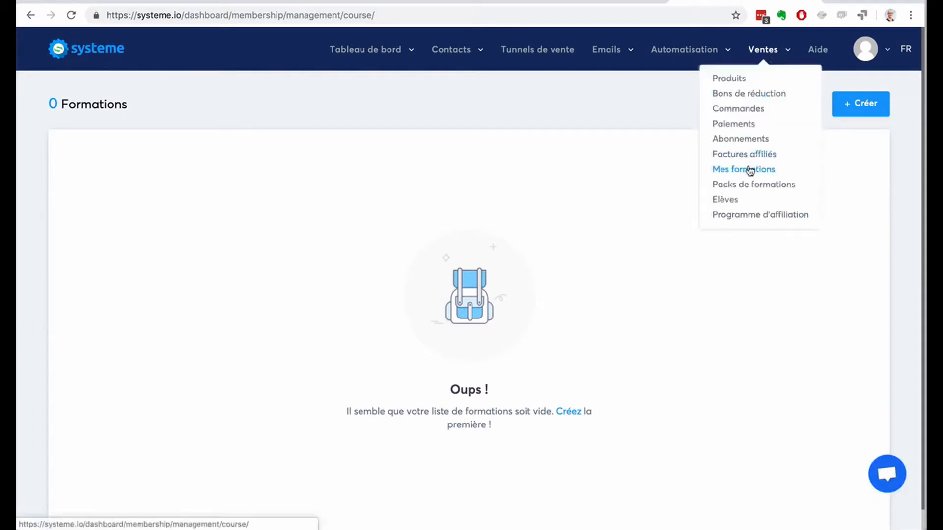
pyautogui.click(854, 109)
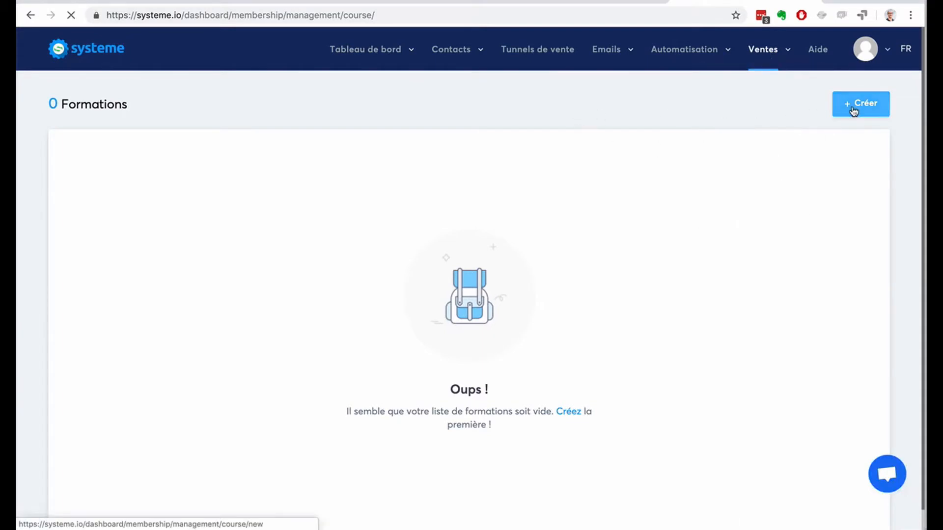
pyautogui.click(191, 173)
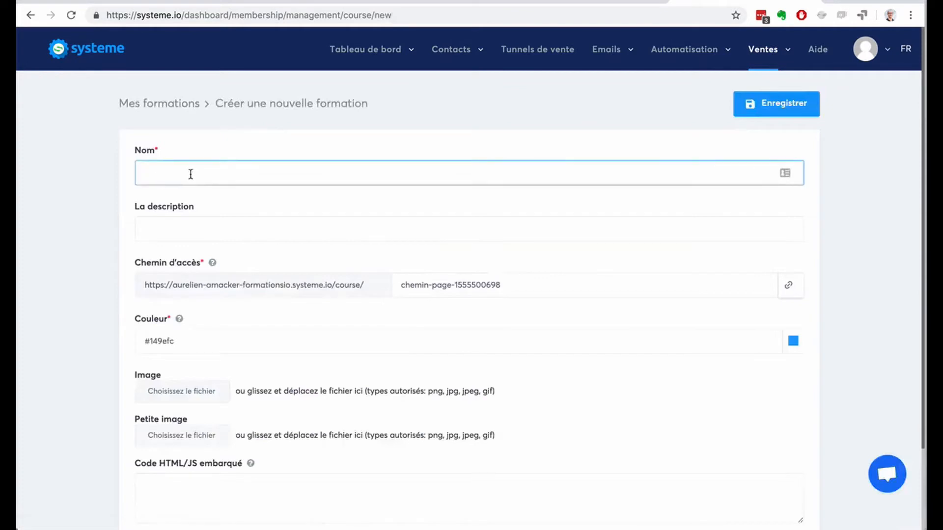
pyautogui.write('M')
pyautogui.write('Format')
pyautogui.write('ion guitare')
pyautogui.click(767, 103)
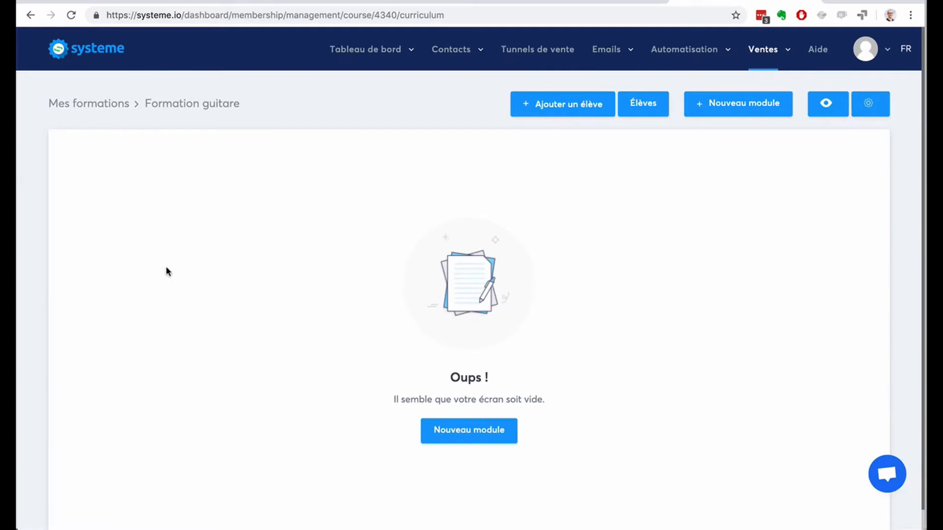
# Add a module named "Module 1: Les bases" to the course.
pyautogui.click(471, 432)
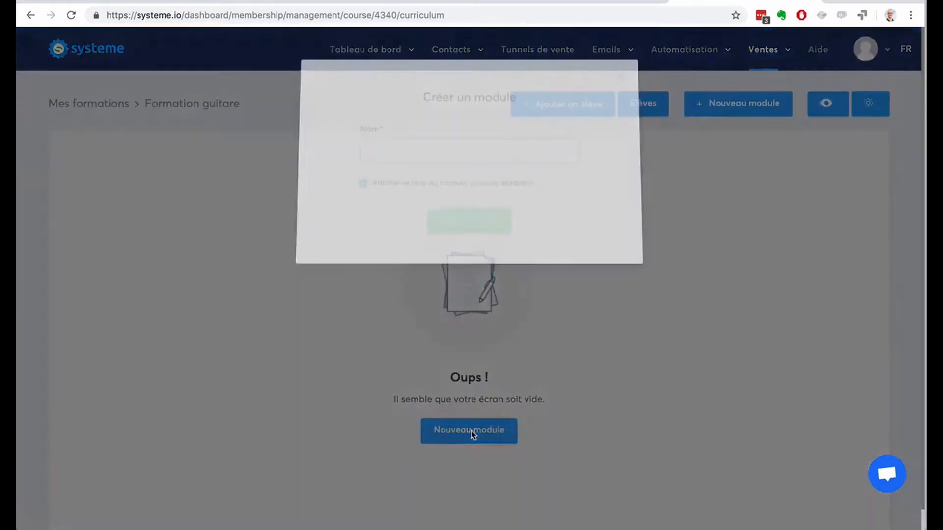
pyautogui.write('Module 1: Les bases')
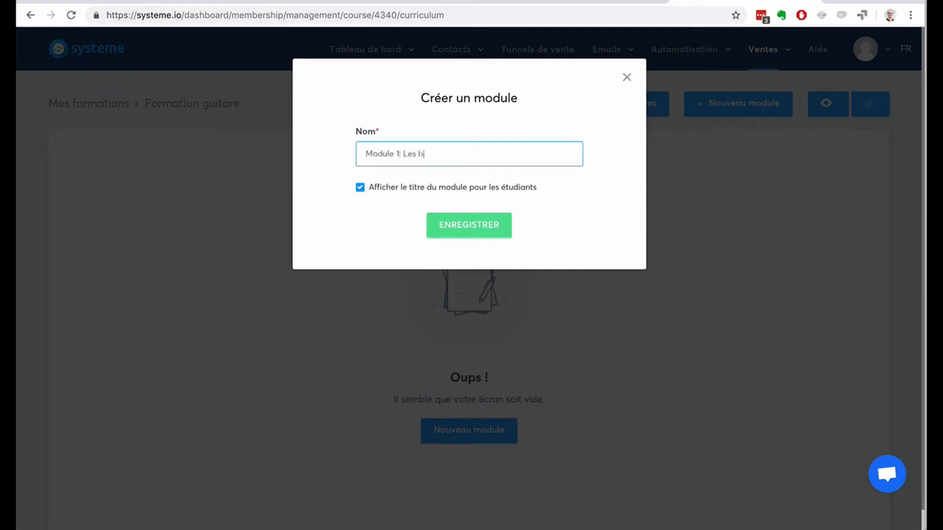
pyautogui.click(476, 223)
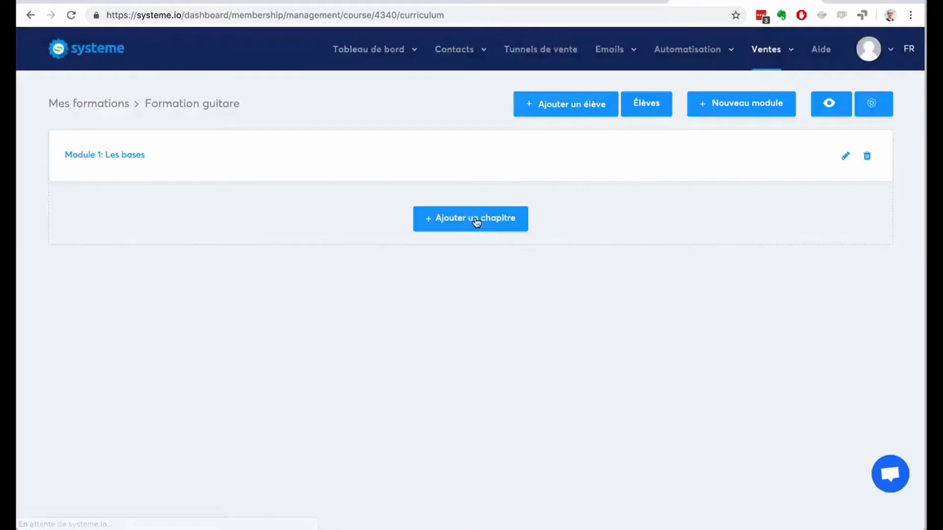
# Add a chapter named "Le solfège" to Module 1 with a delay of 0 and the Video page type.
pyautogui.click(475, 220)
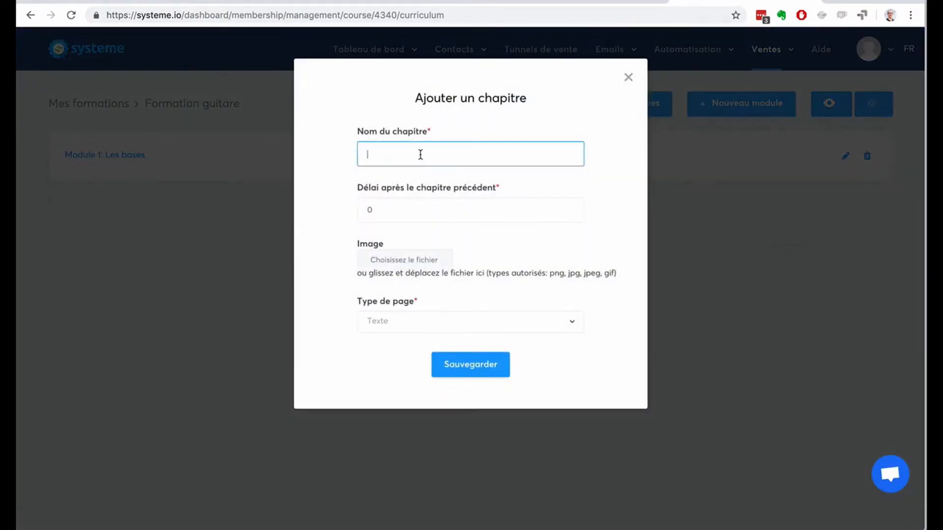
pyautogui.write('Le solfège')
pyautogui.click(569, 208)
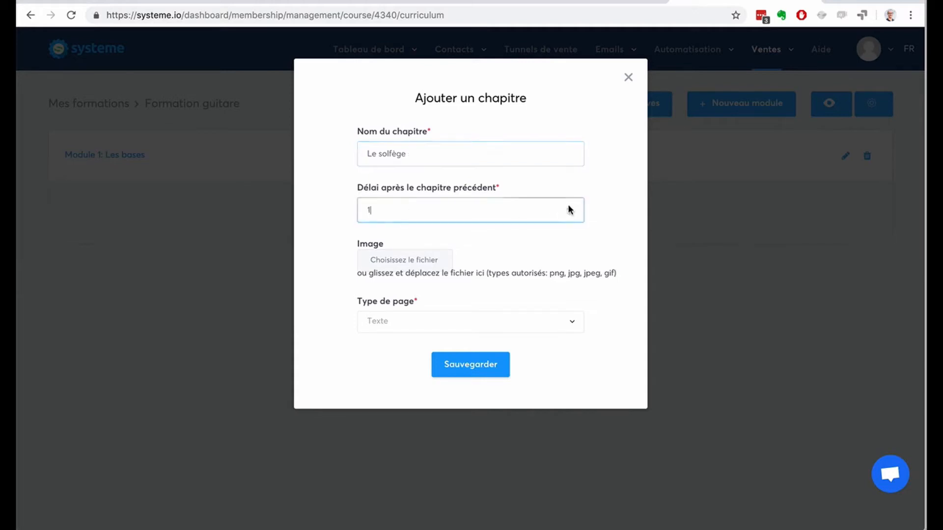
pyautogui.click(568, 208)
pyautogui.click(569, 208)
pyautogui.click(569, 207)
pyautogui.click(569, 208)
pyautogui.click(570, 213)
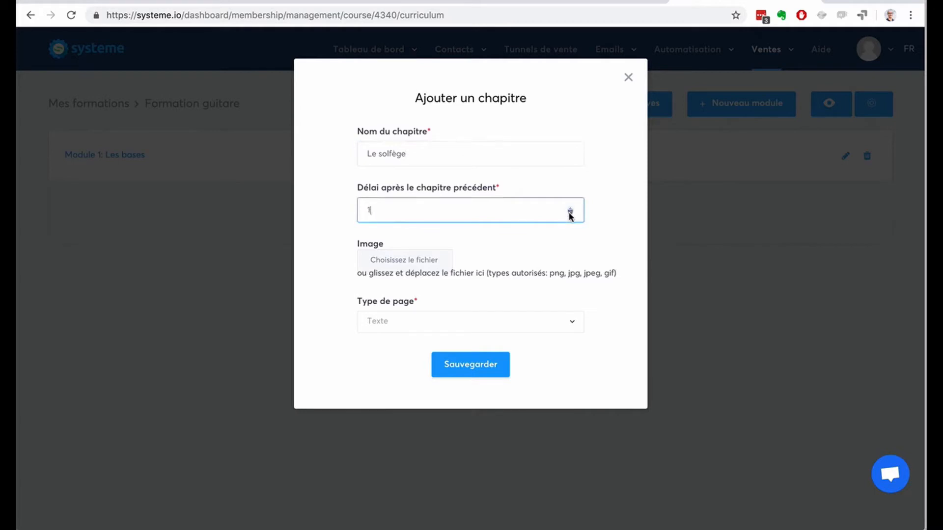
pyautogui.click(505, 330)
pyautogui.click(498, 366)
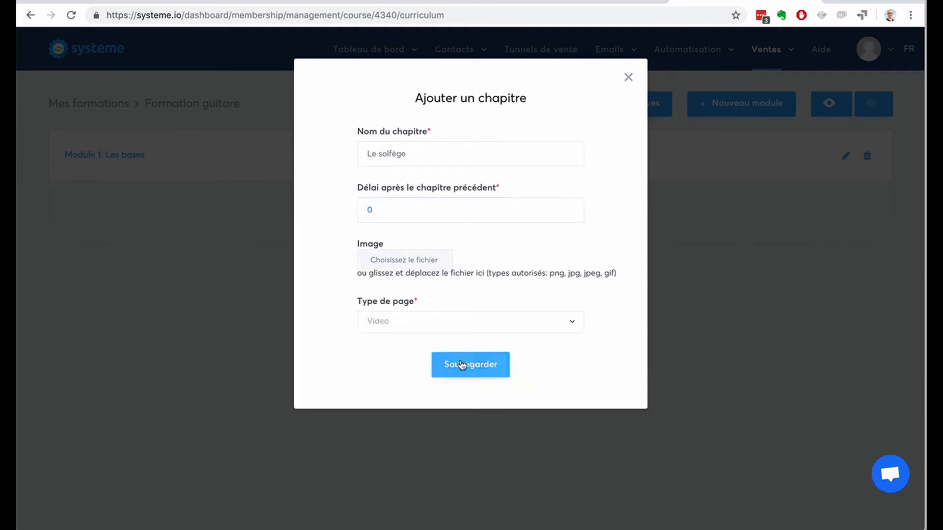
pyautogui.click(462, 364)
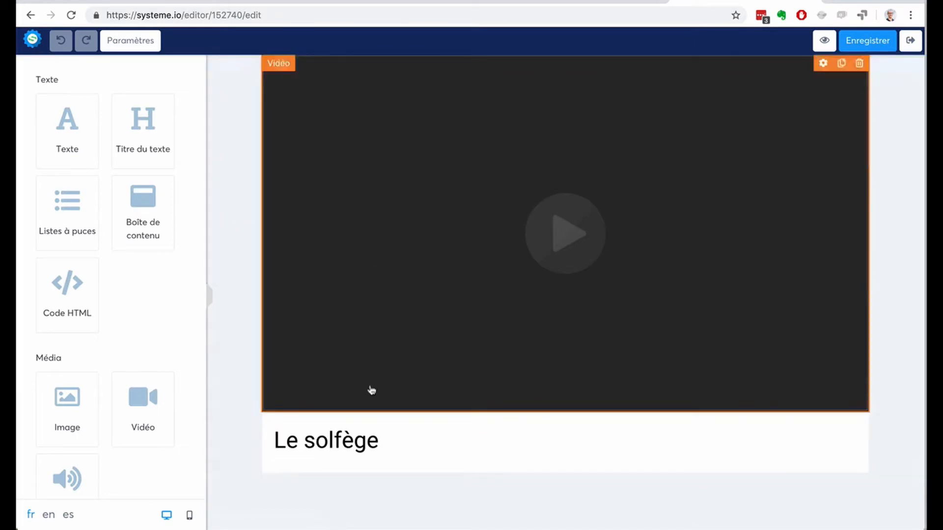
# Move the "Le solfège" title above the video and place a content box below the video.
pyautogui.moveTo(320, 447); pyautogui.dragTo(273, 68)
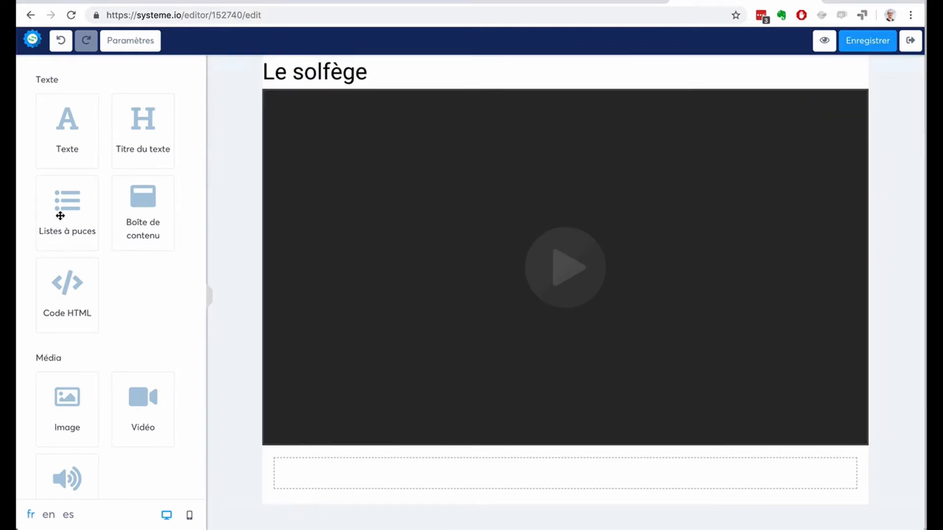
pyautogui.moveTo(126, 216); pyautogui.dragTo(348, 467)
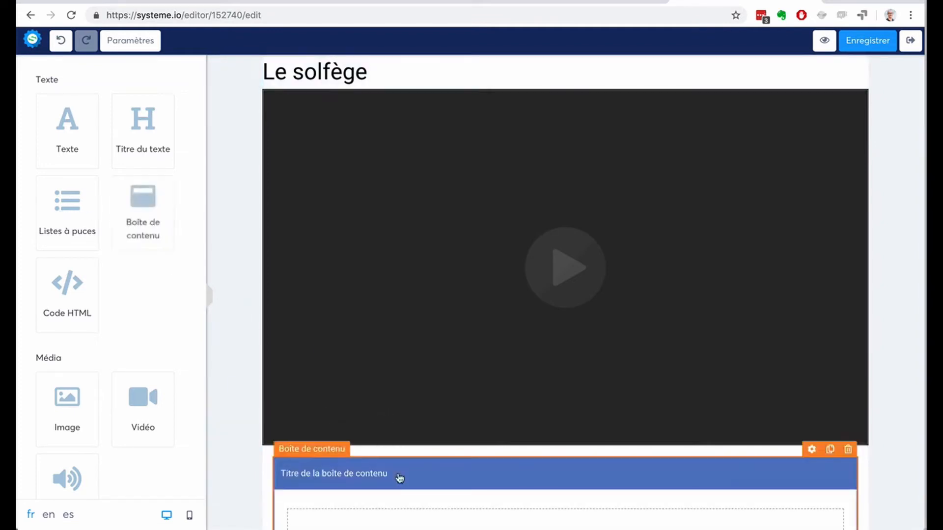
# Set the content box's header title to "Ressources" with a text size of 24.
pyautogui.click(809, 449)
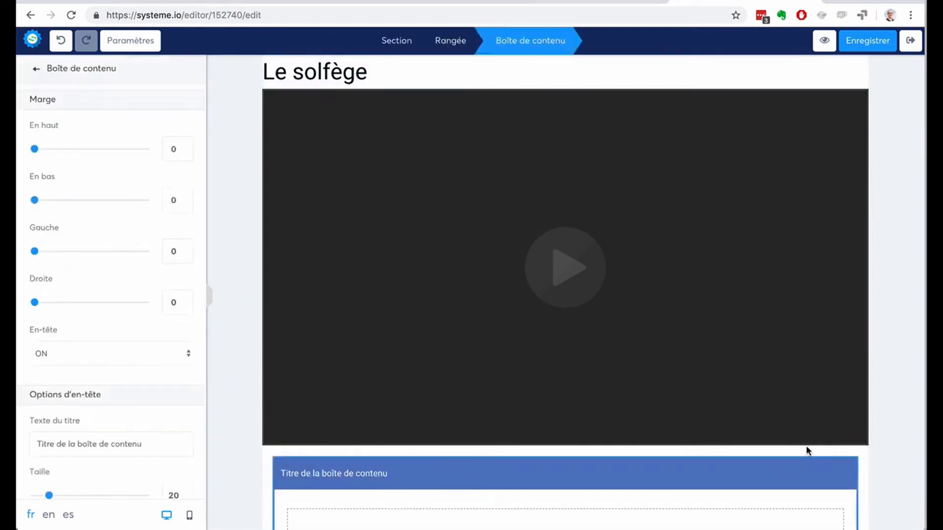
pyautogui.scroll(-2, 89, 326)
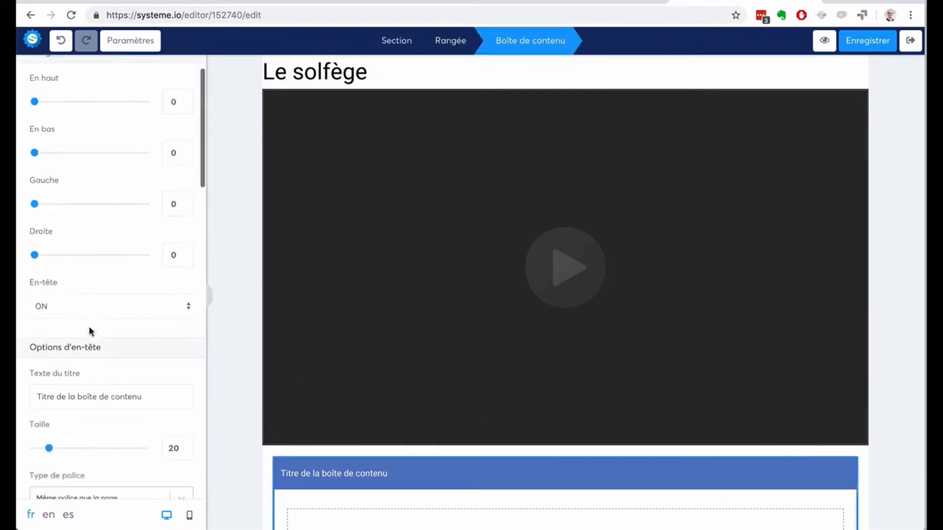
pyautogui.moveTo(148, 406); pyautogui.dragTo(17, 392)
pyautogui.write('Rewsource')
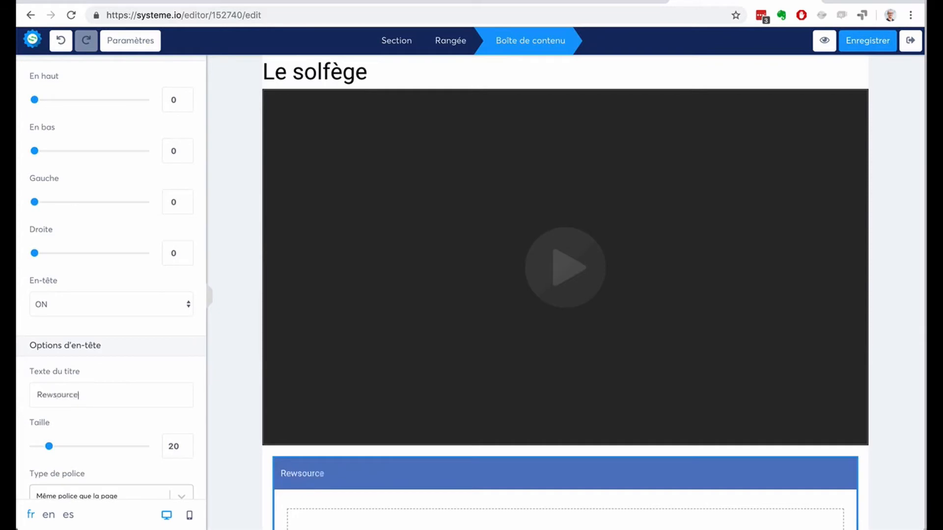
pyautogui.press('BackSpace')
pyautogui.press('BackSpace')
pyautogui.press('BackSpace')
pyautogui.press('BackSpace')
pyautogui.press('BackSpace')
pyautogui.press('BackSpace')
pyautogui.write('ssource')
pyautogui.moveTo(49, 447); pyautogui.dragTo(54, 449)
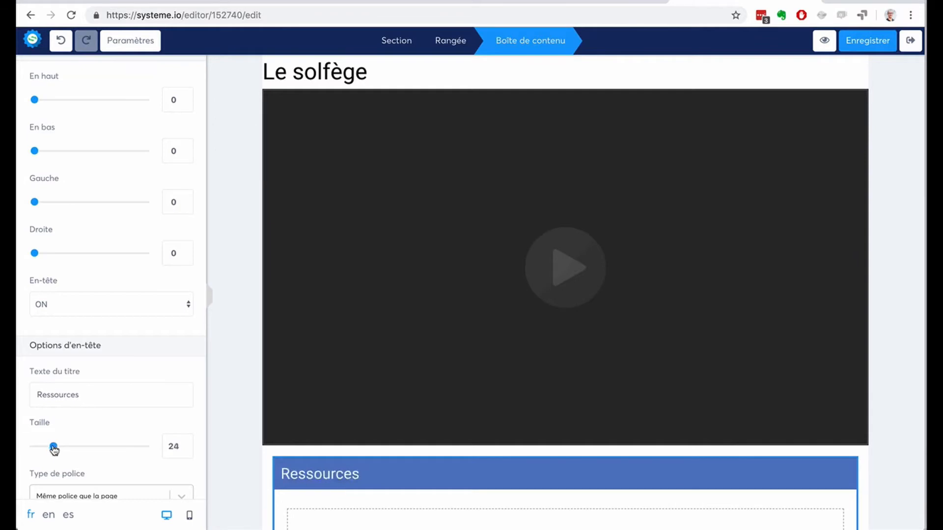
pyautogui.click(225, 328)
# Insert a bullet list inside the Ressources box and change its bullet icon to the filled circle with a check mark.
pyautogui.scroll(-2, 922, 369)
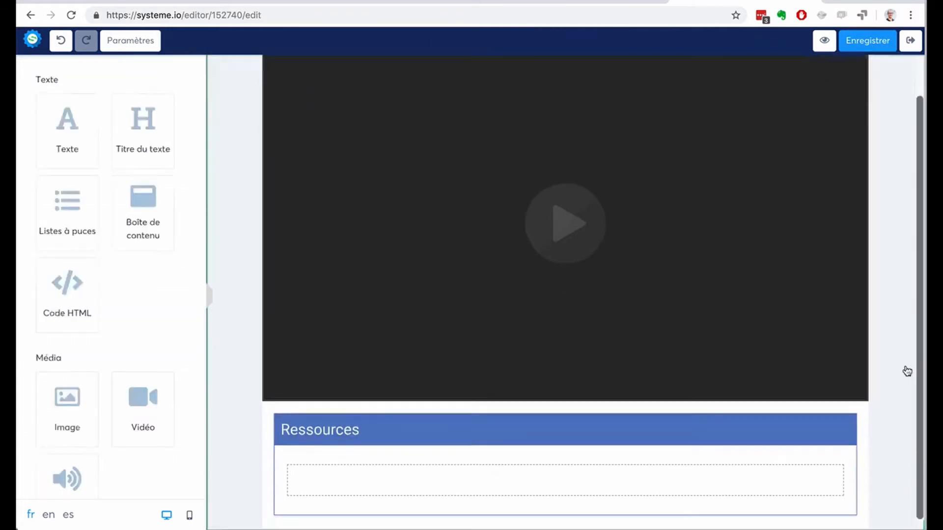
pyautogui.moveTo(63, 210); pyautogui.dragTo(379, 465)
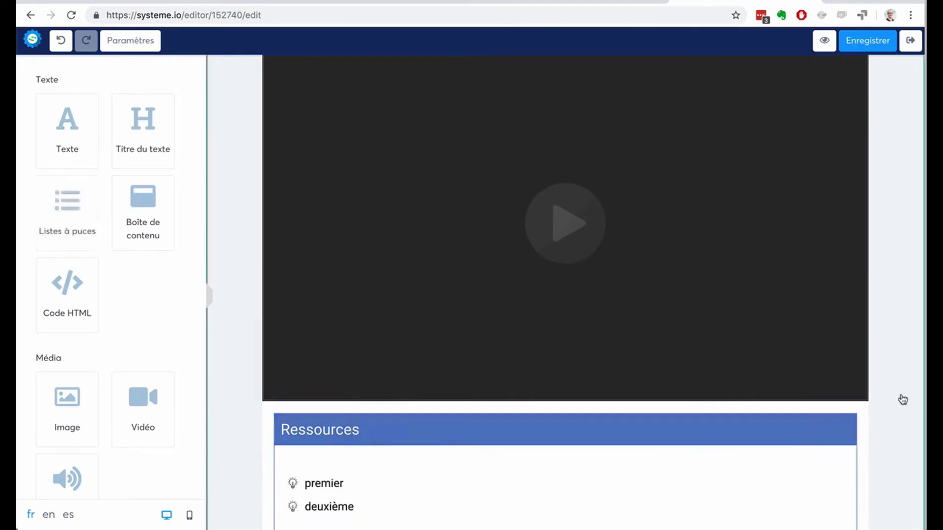
pyautogui.scroll(-1, 901, 398)
pyautogui.click(305, 461)
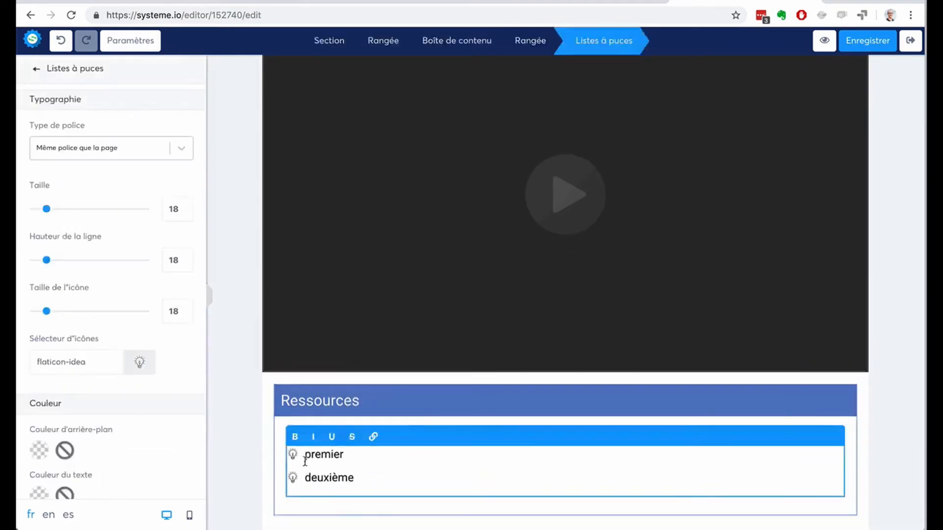
pyautogui.click(139, 362)
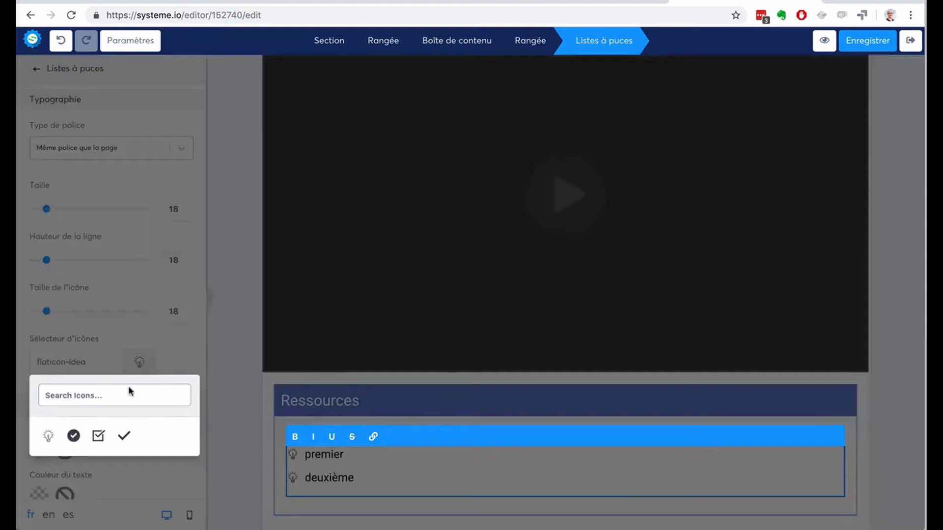
pyautogui.click(73, 435)
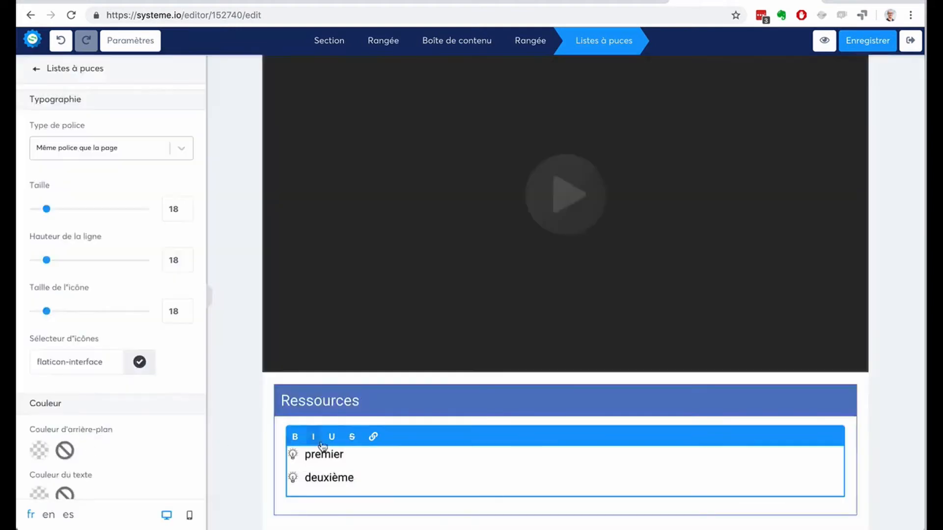
# Set the bullet list's icon colour to green 7ED321.
pyautogui.scroll(-3, 128, 449)
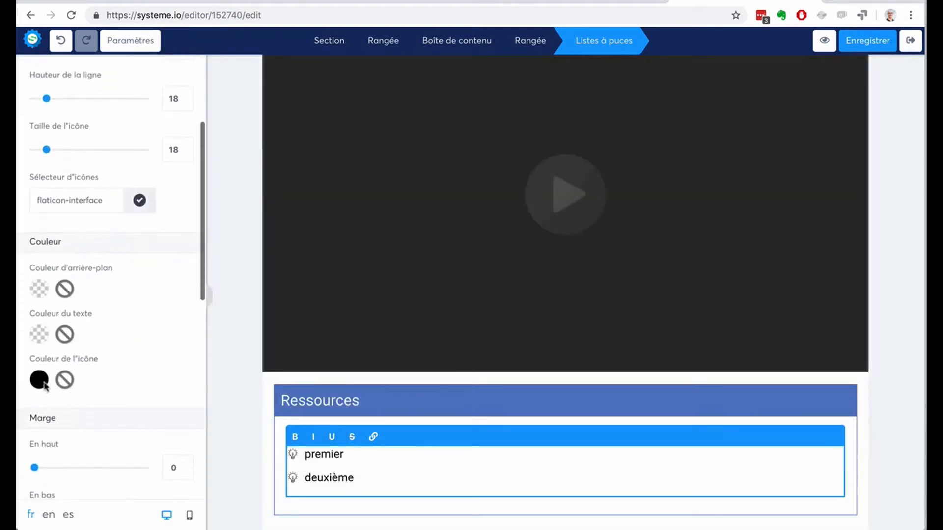
pyautogui.click(44, 383)
pyautogui.scroll(-4, 143, 438)
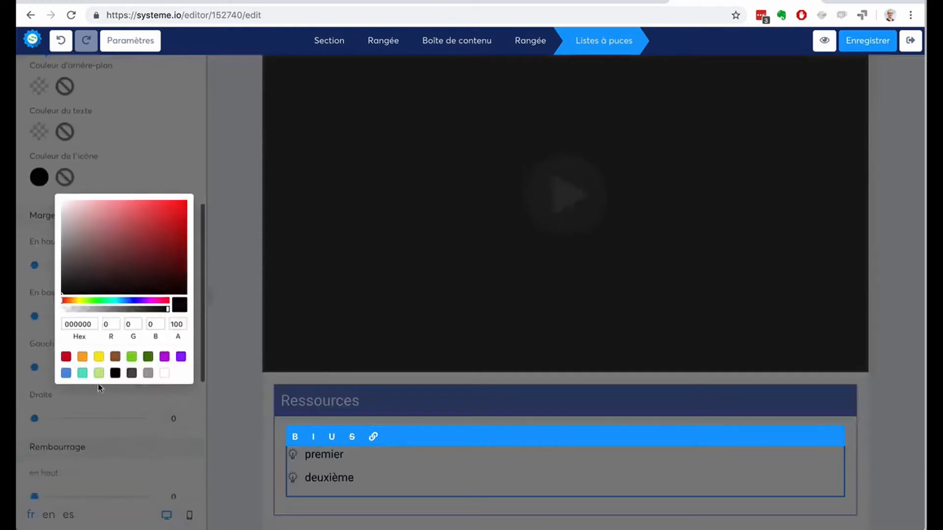
pyautogui.click(132, 356)
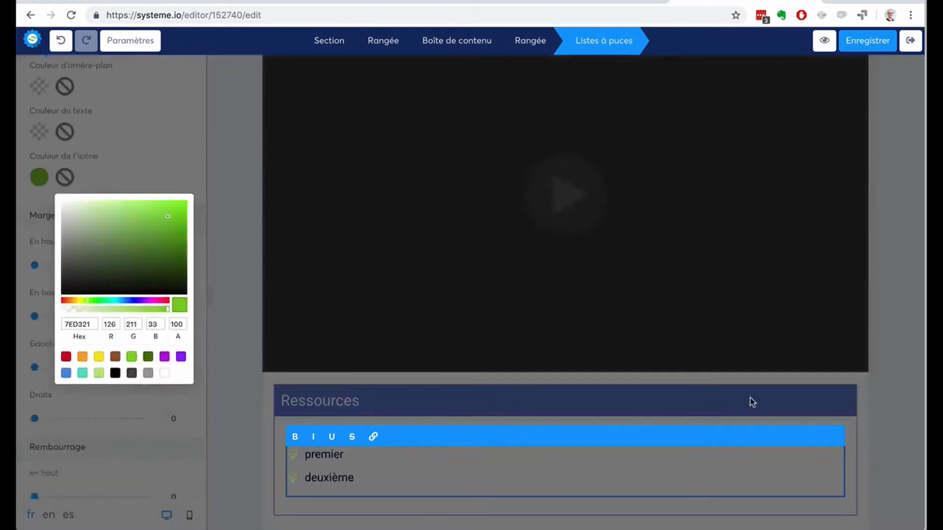
pyautogui.click(867, 394)
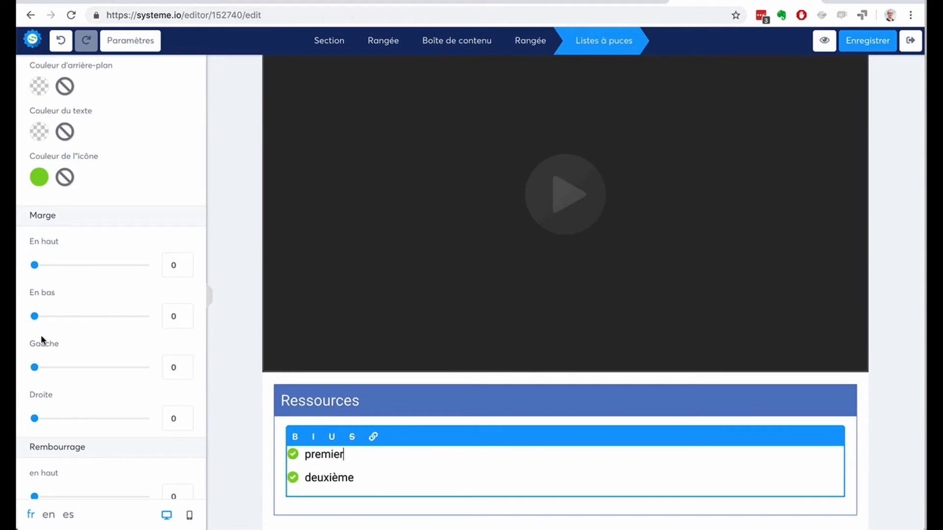
# Replace the first bullet's text with "Livre tatata" formatted as a link, and save and exit the chapter page.
pyautogui.moveTo(344, 454); pyautogui.dragTo(305, 453)
pyautogui.write('Livre tatata')
pyautogui.moveTo(364, 454); pyautogui.dragTo(304, 454)
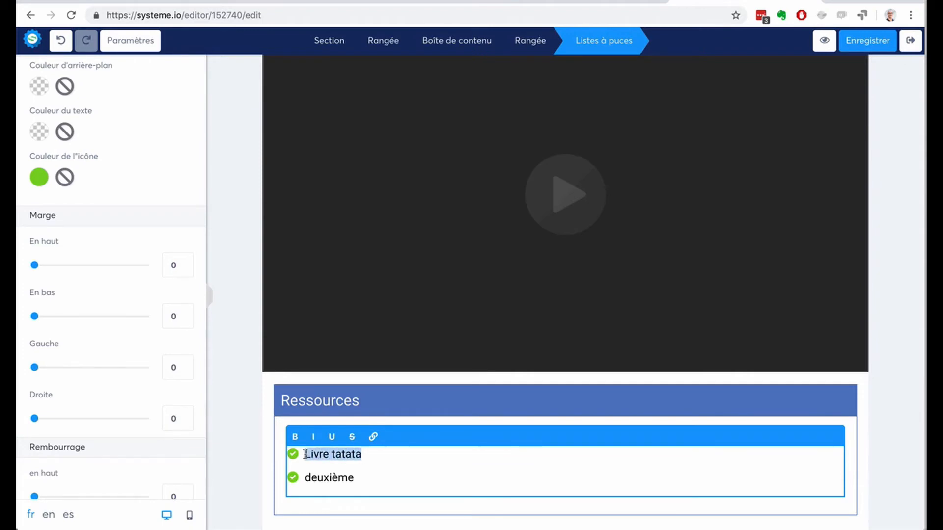
pyautogui.click(373, 437)
pyautogui.click(321, 460)
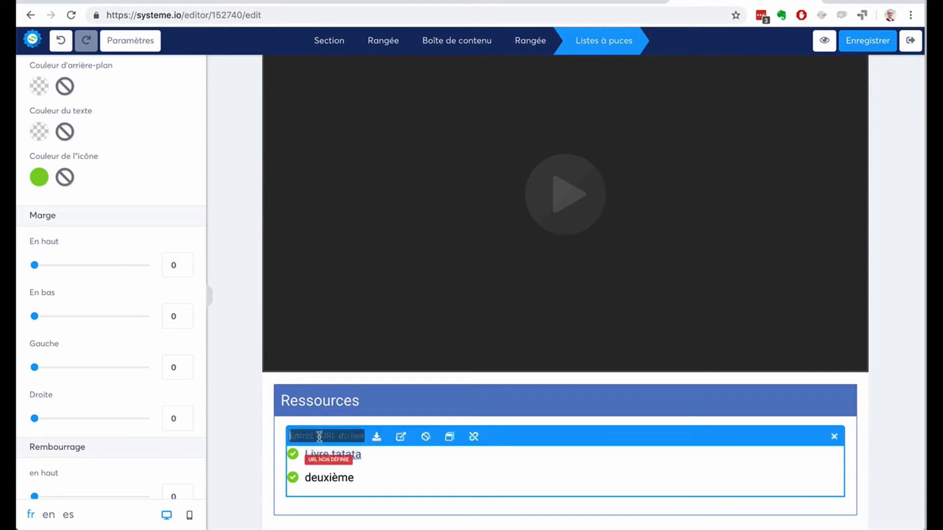
pyautogui.click(893, 428)
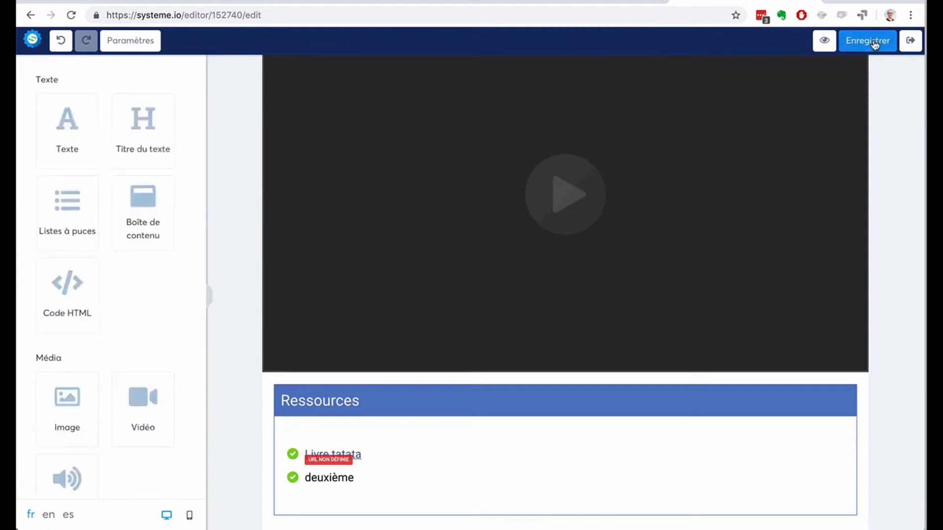
pyautogui.click(911, 42)
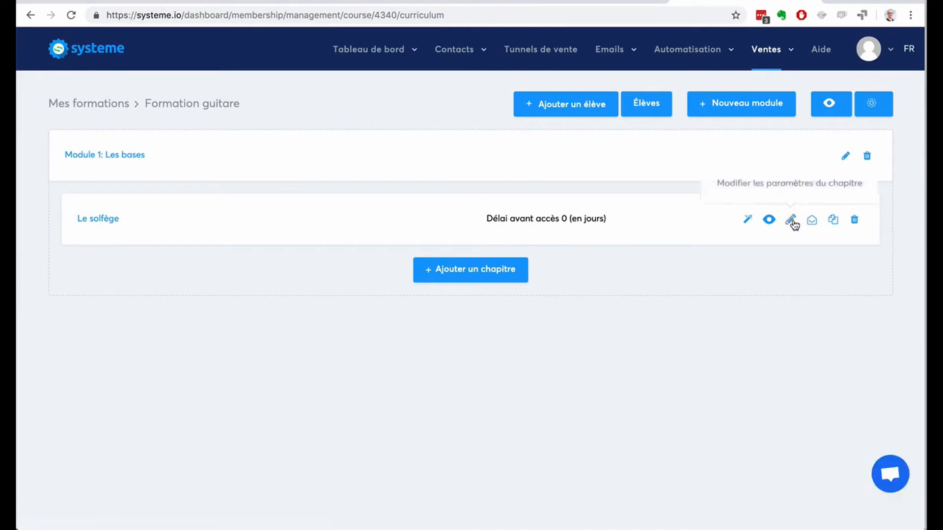
# Duplicate the "Le solfège" chapter in Module 1 and open the copy for page editing.
pyautogui.click(830, 221)
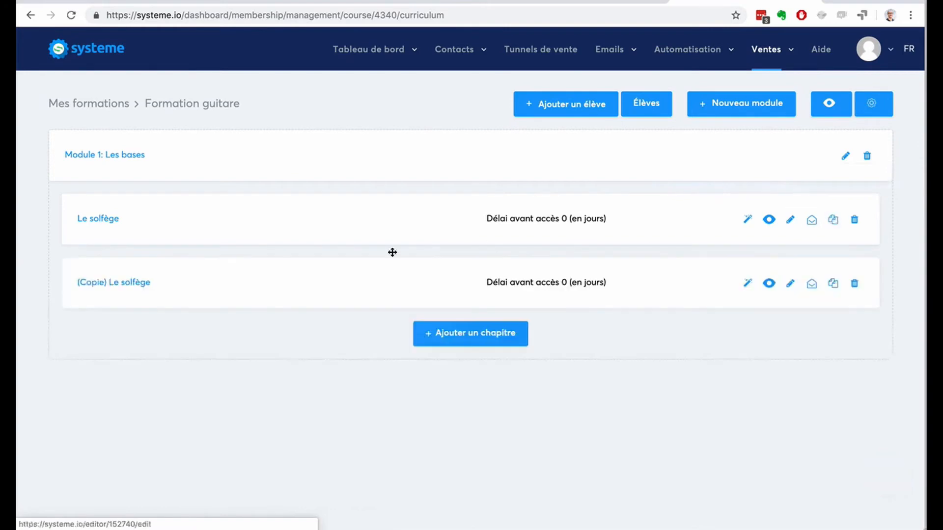
pyautogui.click(144, 285)
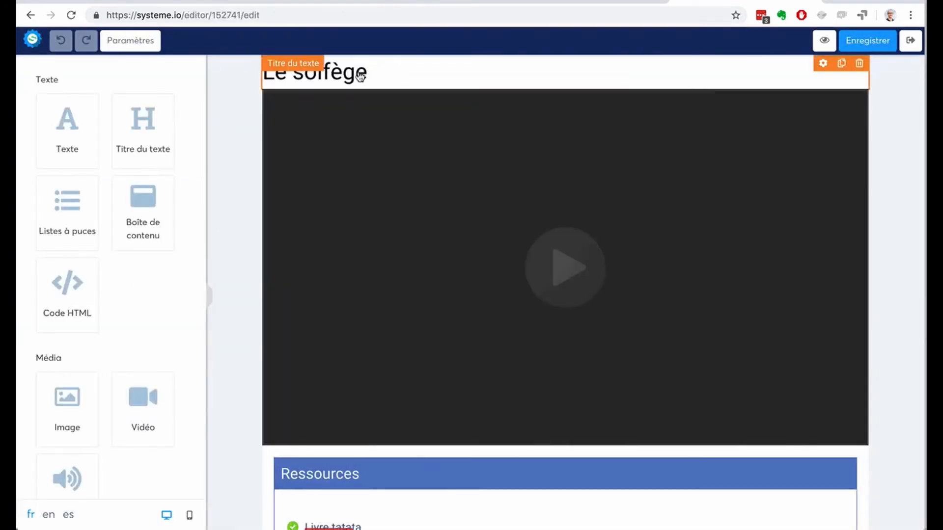
# Replace the page heading "Le solfège" with "La guitare", then save and exit the chapter page.
pyautogui.click(367, 74)
pyautogui.moveTo(372, 72); pyautogui.dragTo(251, 69)
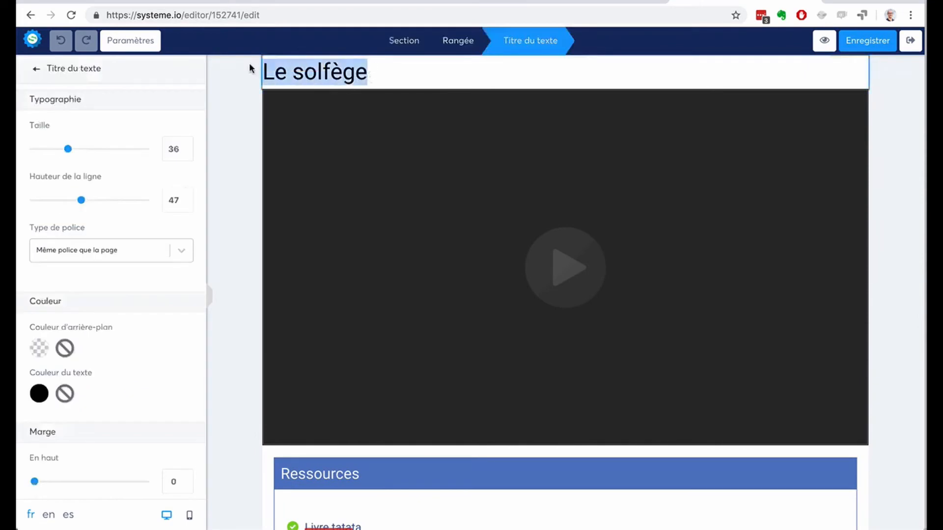
pyautogui.write('La guitare')
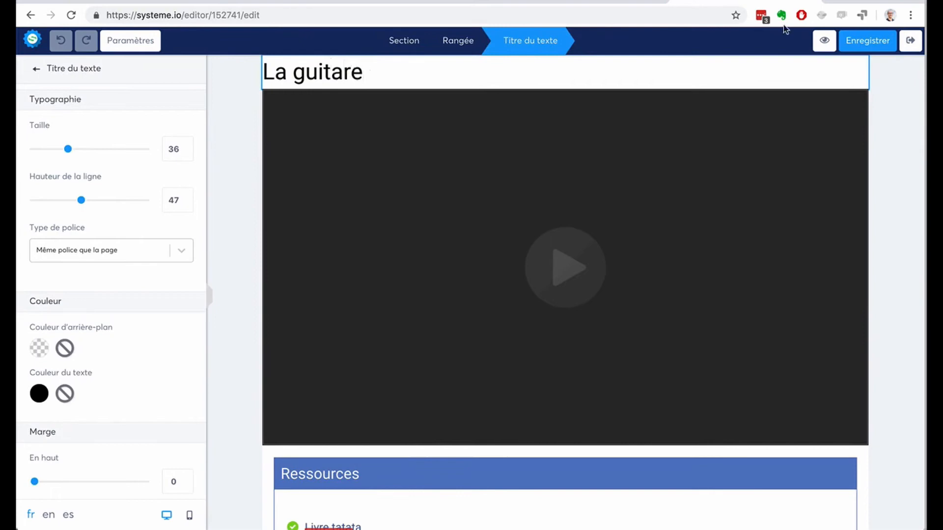
pyautogui.click(862, 43)
pyautogui.click(910, 42)
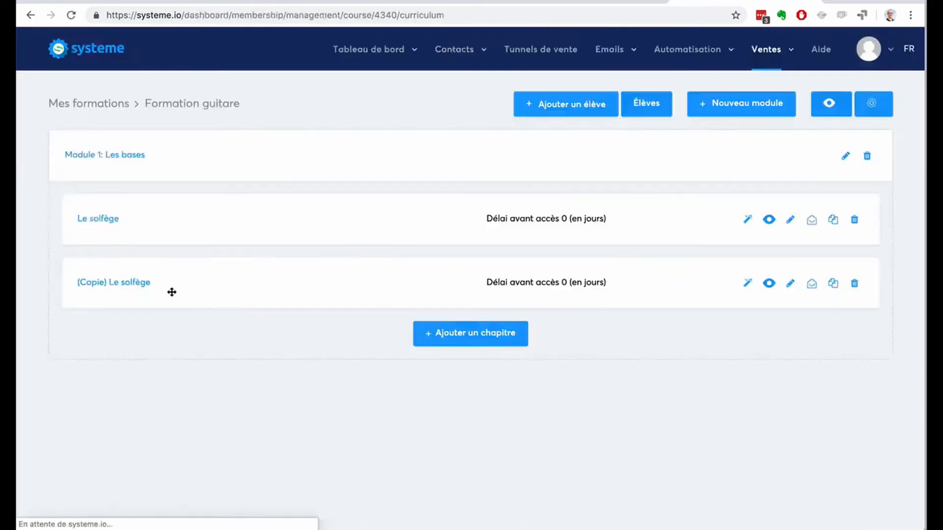
# Rename the chapter "(Copie) Le solfège" in Module 1 as "La guitare" and save it.
pyautogui.click(747, 286)
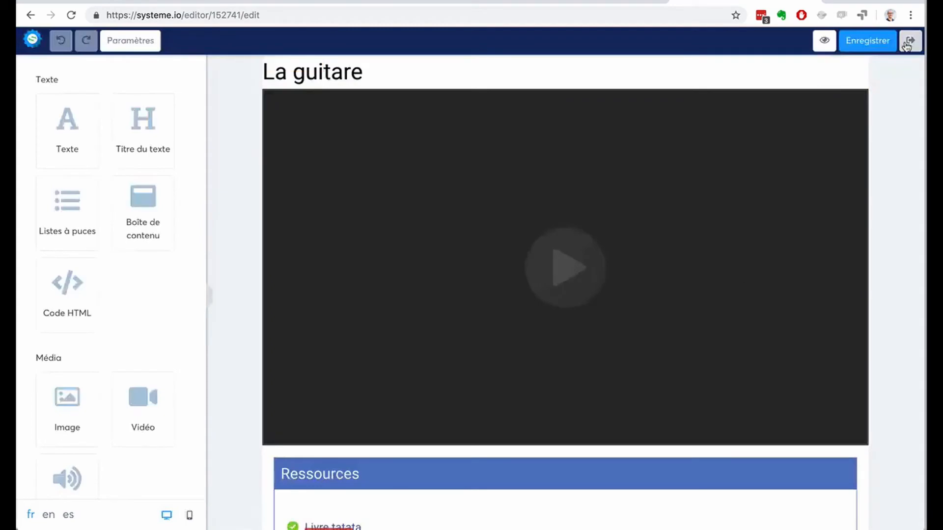
pyautogui.click(908, 44)
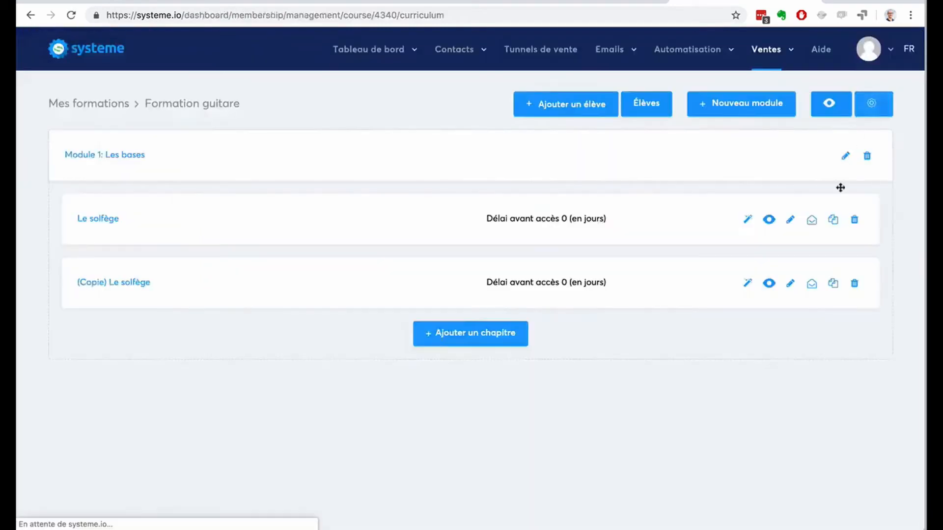
pyautogui.click(790, 285)
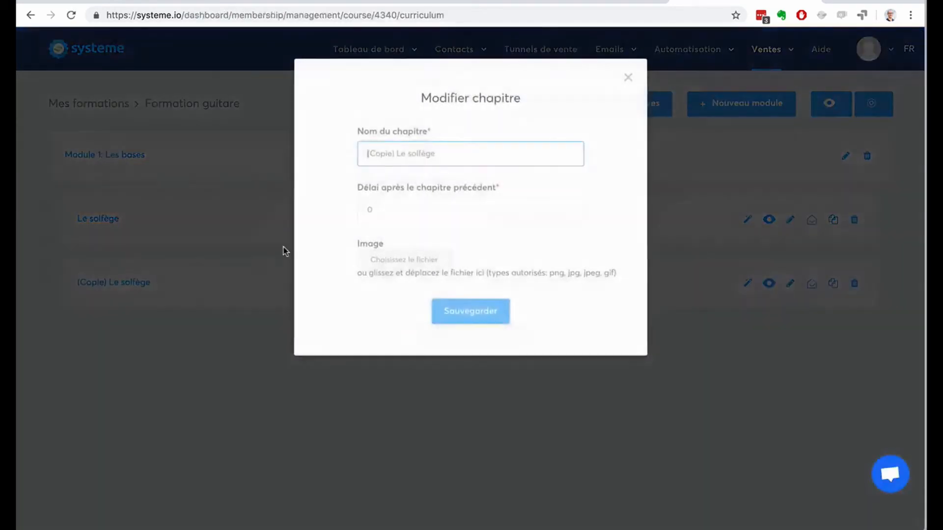
pyautogui.tripleClick(399, 153)
pyautogui.write('La')
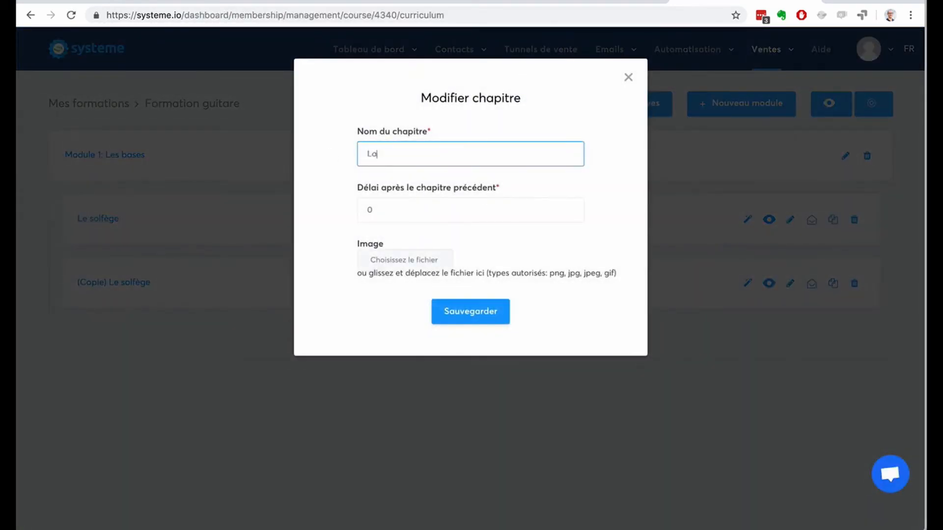
pyautogui.write(' guitare')
pyautogui.click(466, 311)
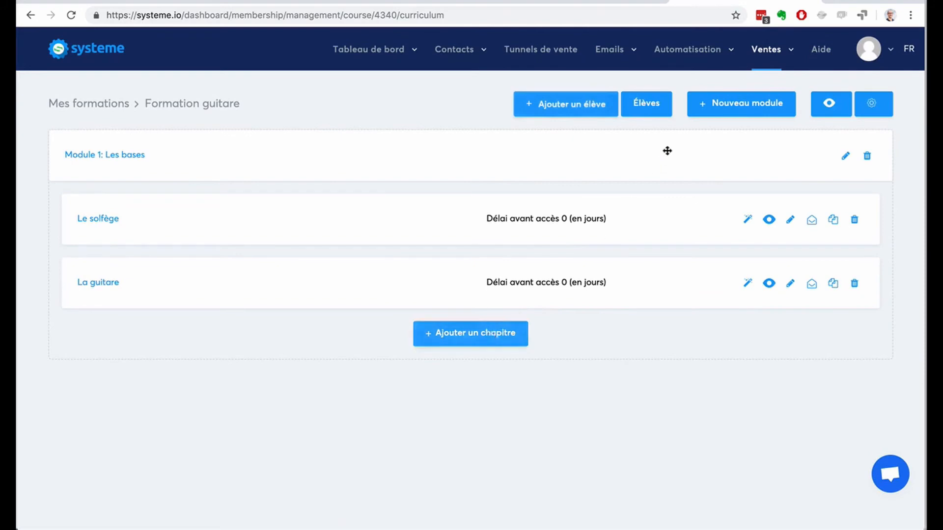
# Create a new module named "Module 2" with its title shown to students.
pyautogui.click(716, 110)
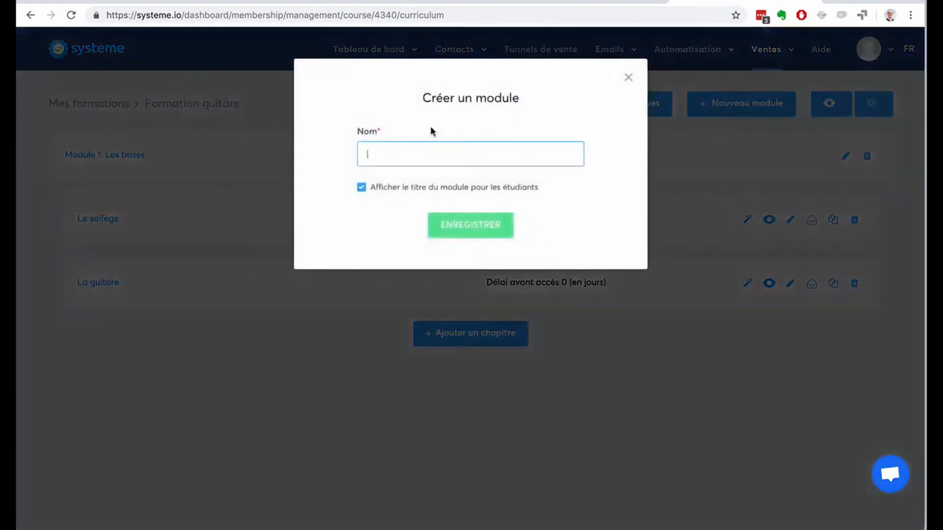
pyautogui.write('Module 2')
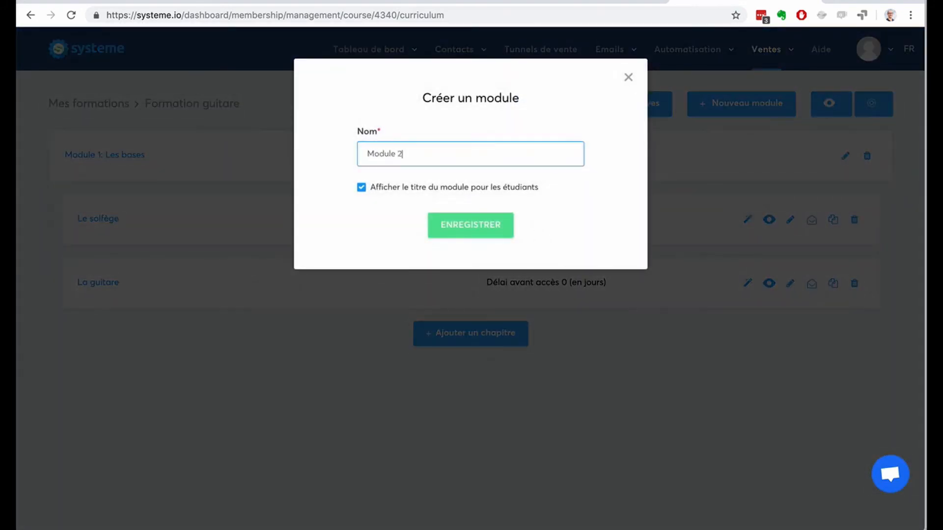
pyautogui.click(470, 226)
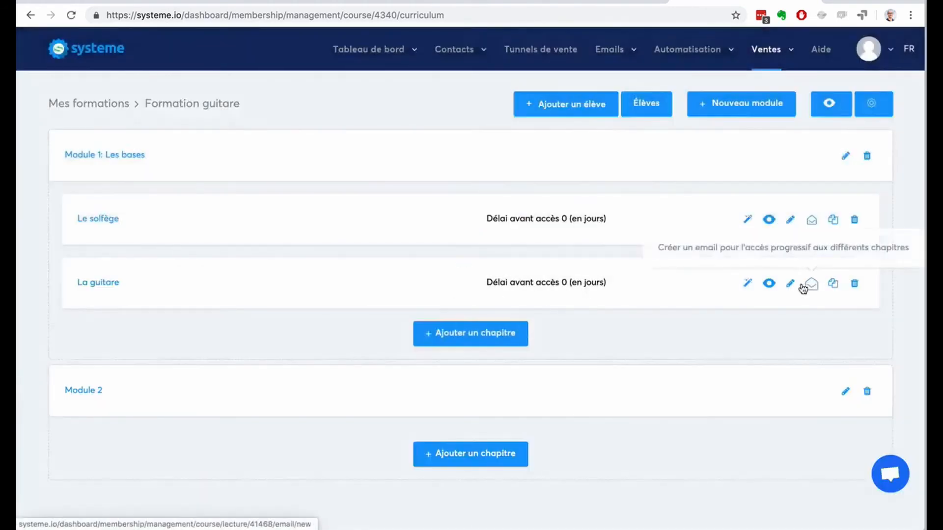
# Duplicate the "La guitare" chapter and move the copy from Module 1 into Module 2.
pyautogui.click(831, 285)
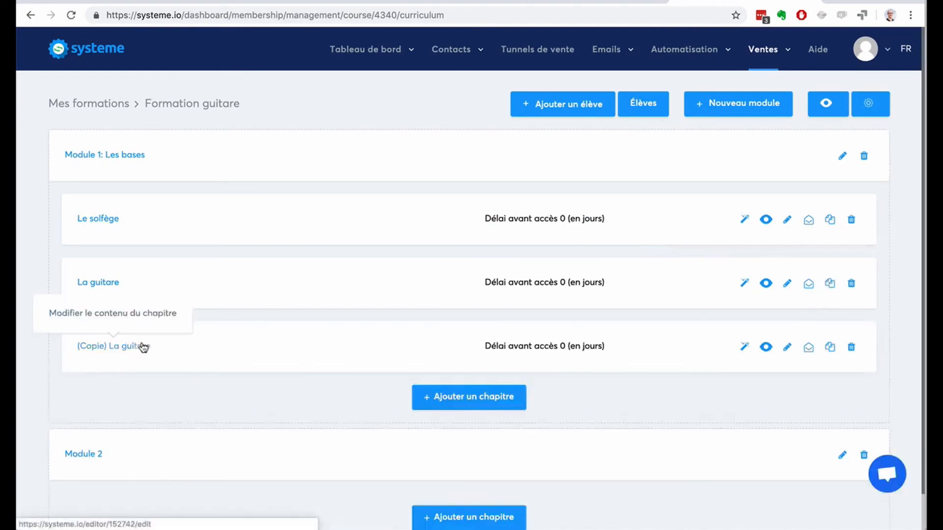
pyautogui.moveTo(142, 348); pyautogui.dragTo(275, 474)
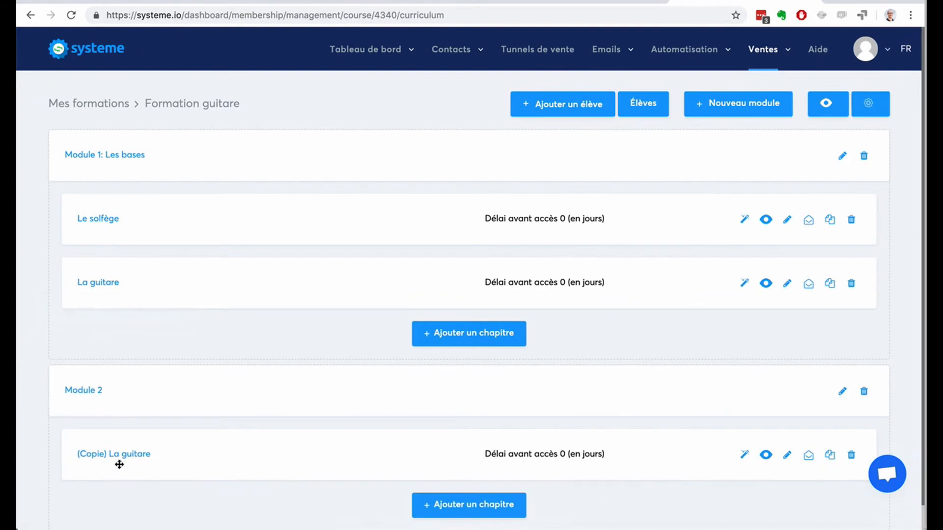
# View the page of the copied "La guitare" chapter in Module 2 and return to the course curriculum.
pyautogui.scroll(-1, 442, 263)
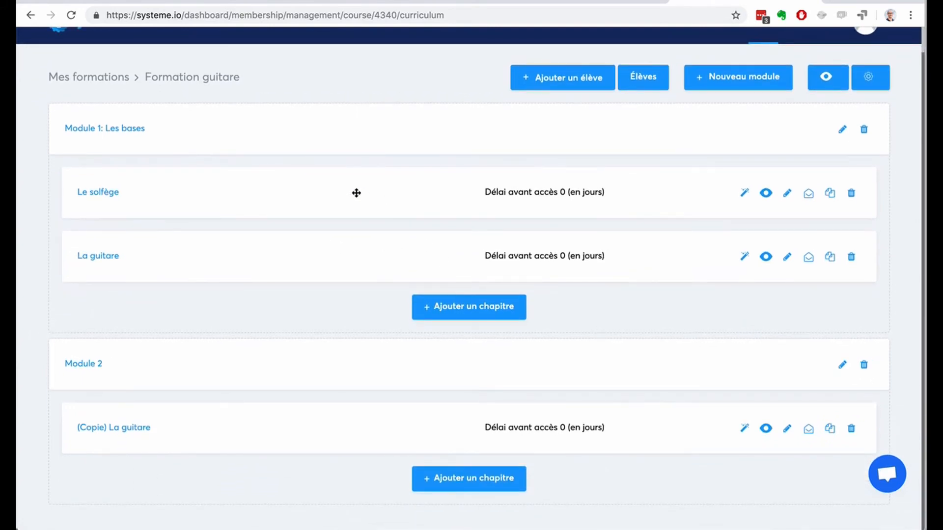
pyautogui.scroll(1, 356, 191)
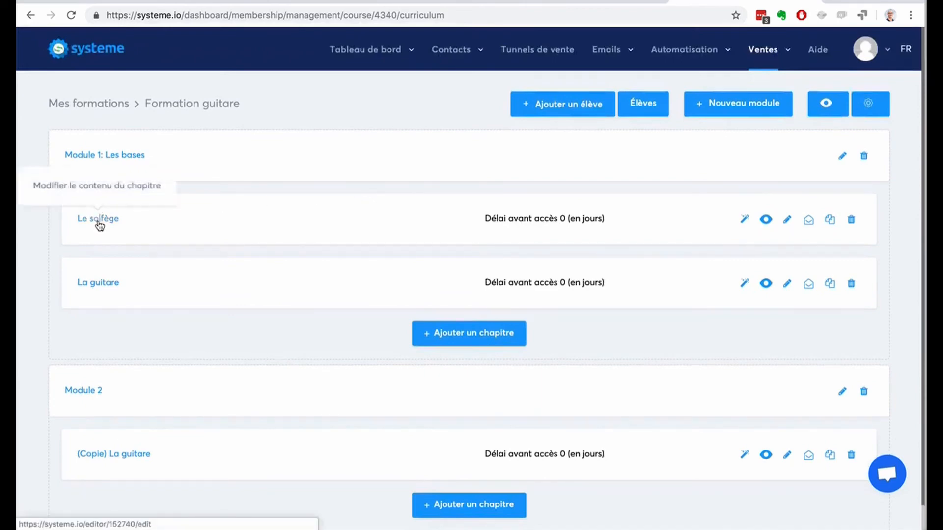
pyautogui.click(109, 458)
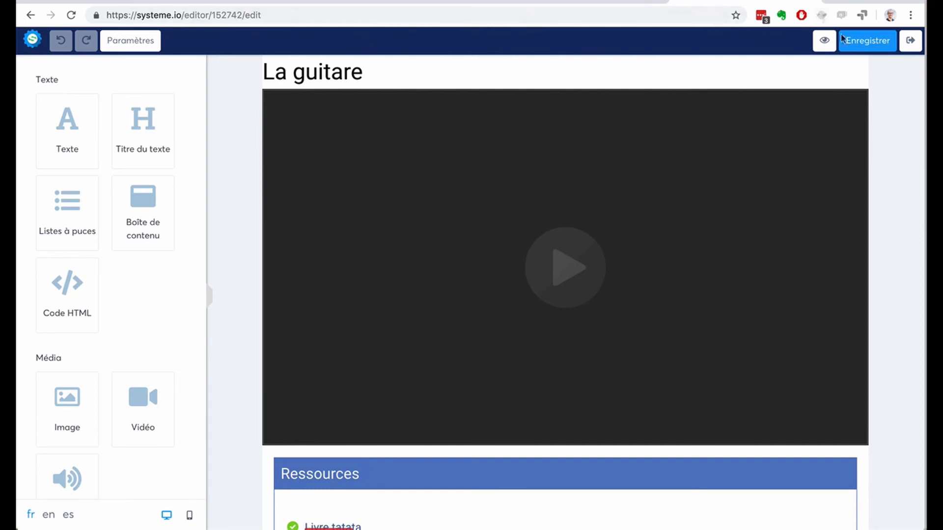
pyautogui.click(909, 43)
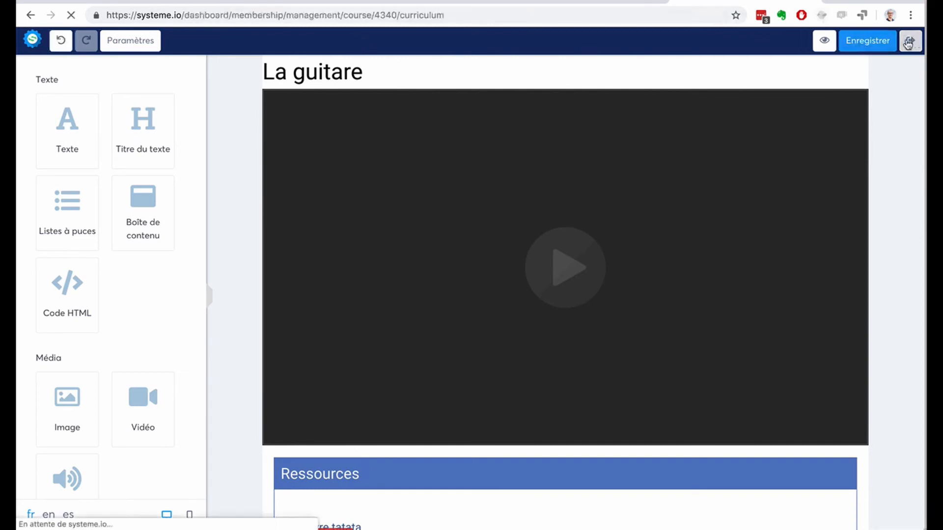